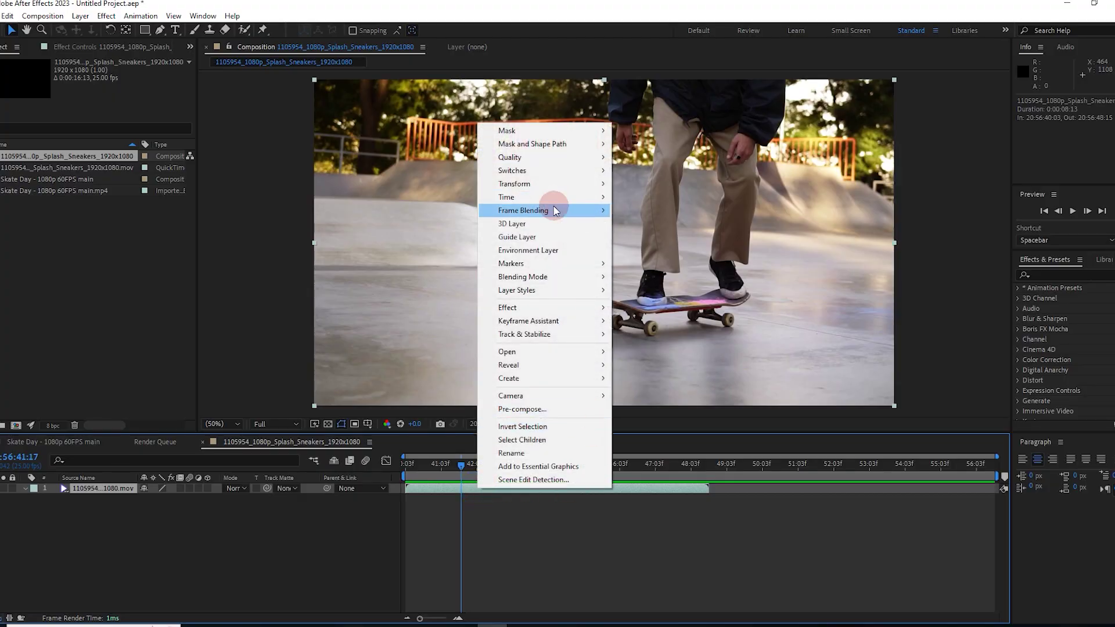
Time-stretch the skateboard layer to a new duration of 0:00:16:13 (about 193.9%)
mouse_move(557, 198)
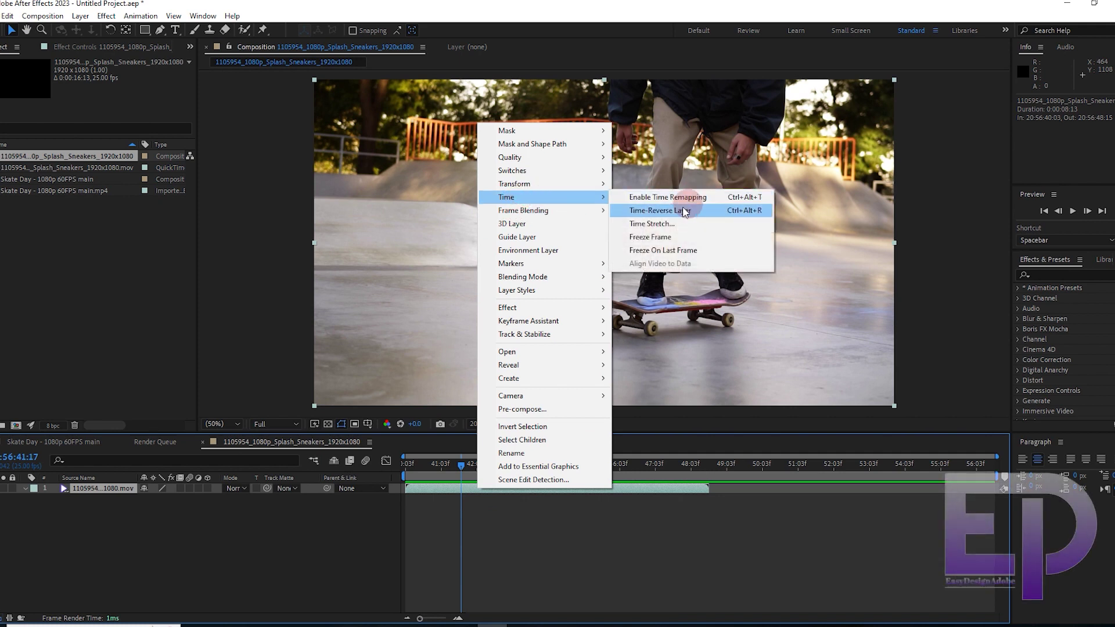
left_click(653, 223)
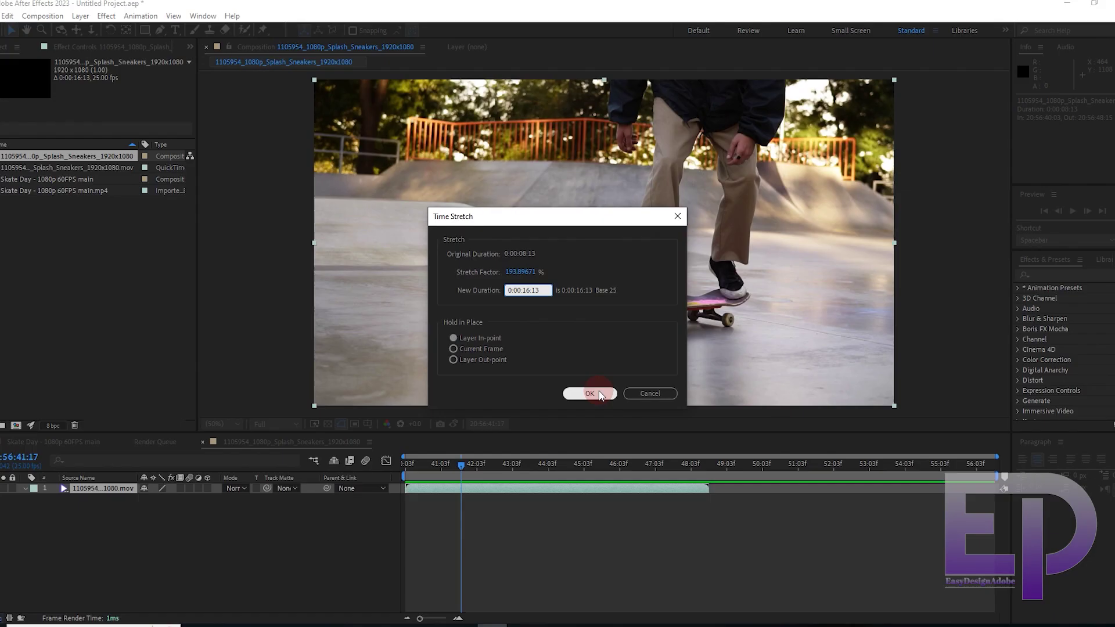
left_click(606, 429)
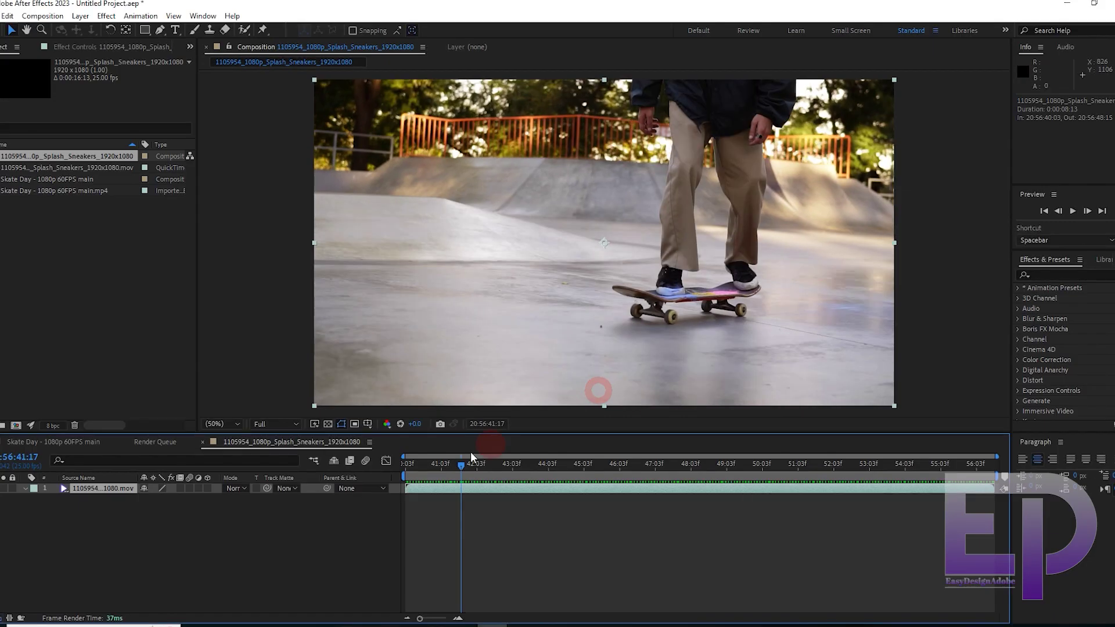
Preview the stretched skateboard clip before any frame blending
key("space")
left_click(608, 534)
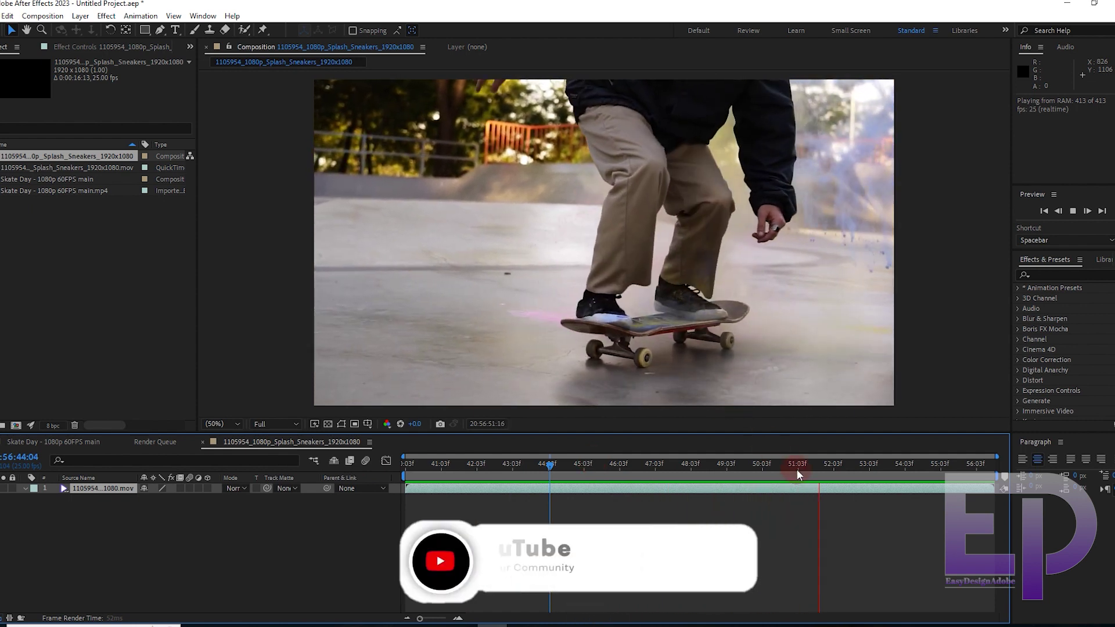
left_click(846, 463)
Enable frame blending for the composition and the skateboard layer, then preview from 44:13
left_click(349, 461)
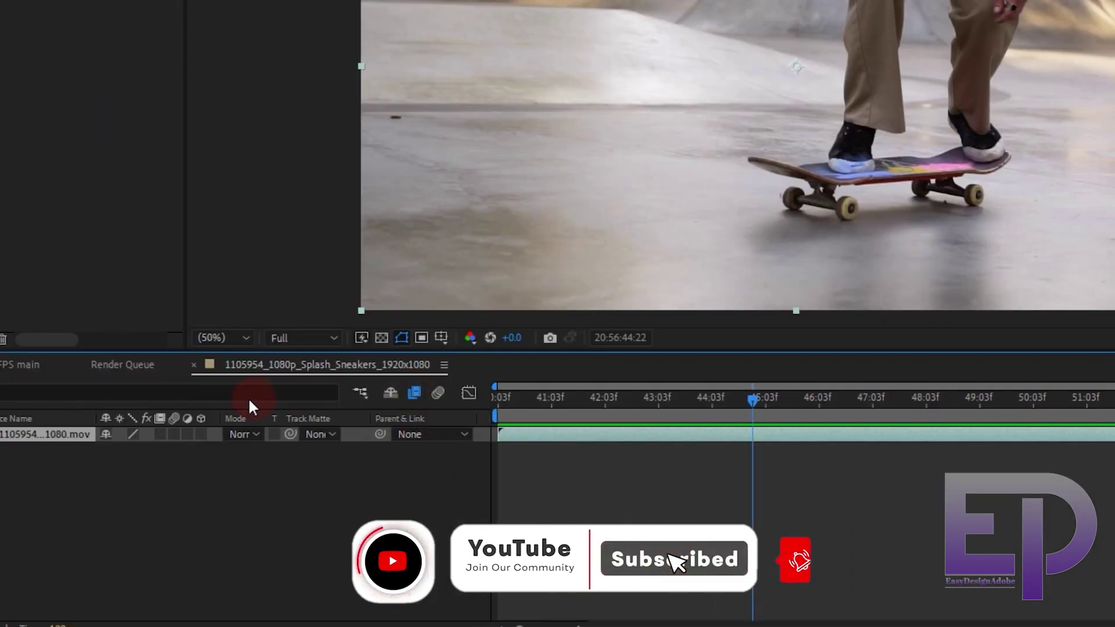
left_click(160, 434)
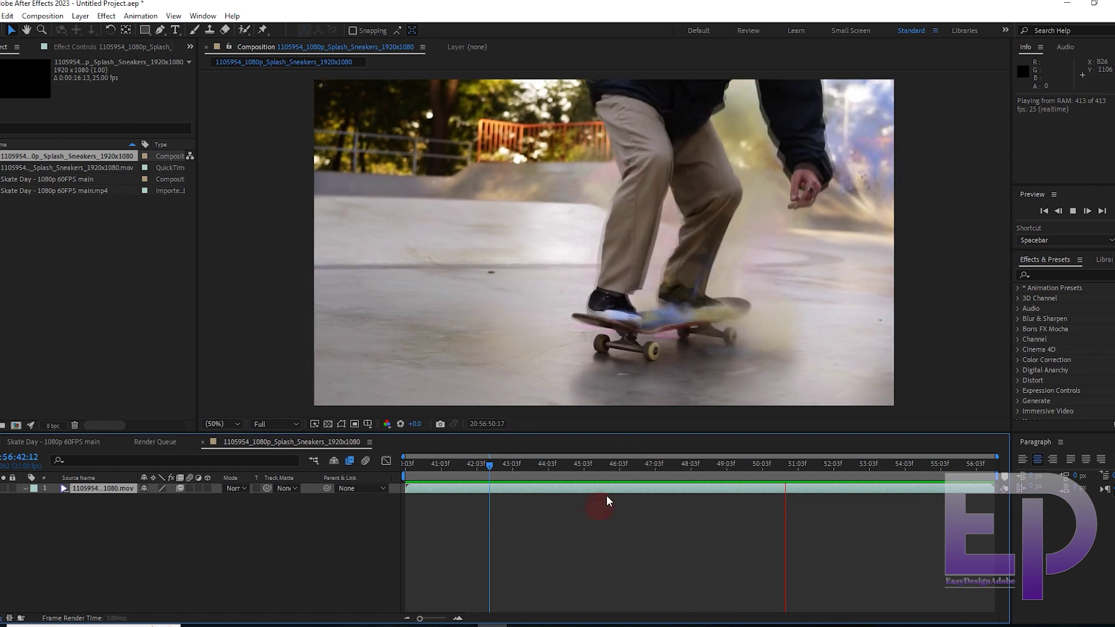
key("space")
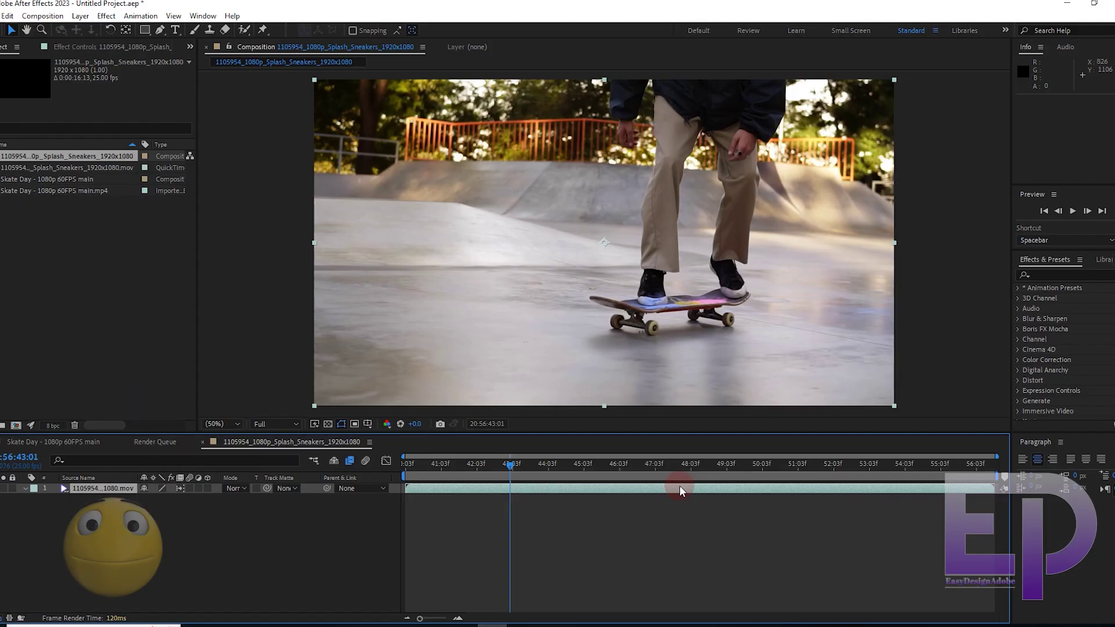
left_click(759, 413)
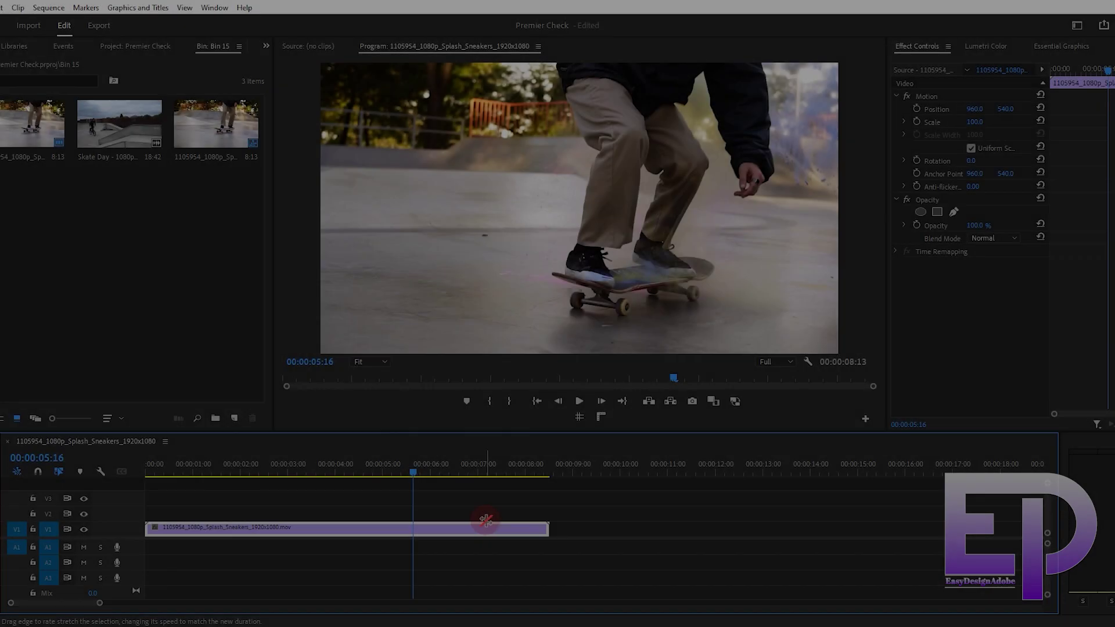
Set the Splash_Sneakers clip to 50% speed with Optical Flow interpolation, lengthening it to 00:00:17:01
right_click(488, 527)
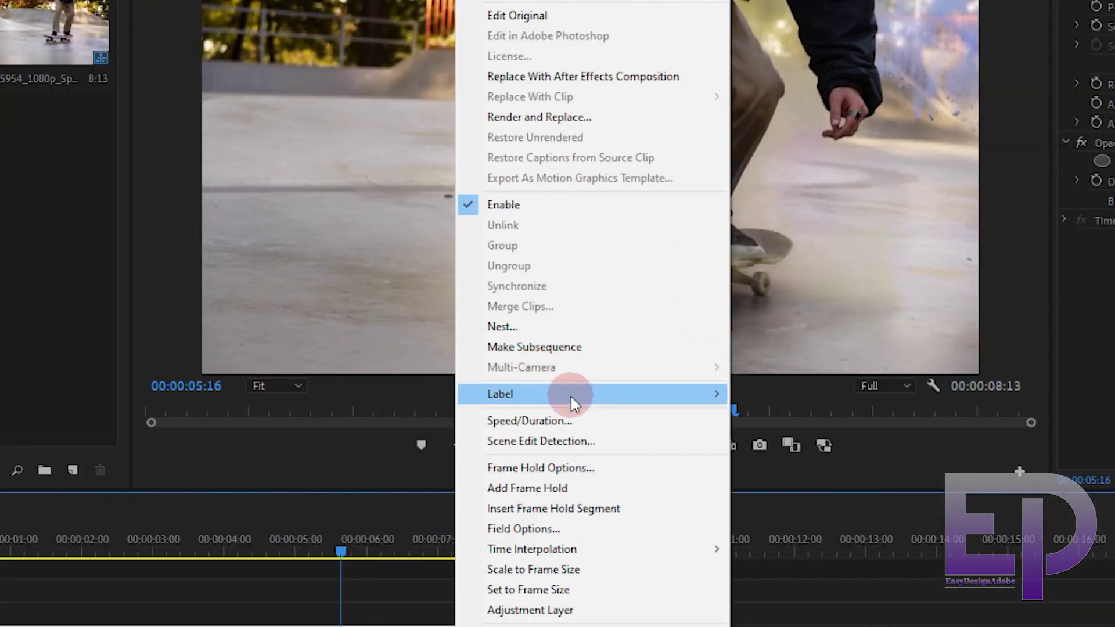
left_click(574, 423)
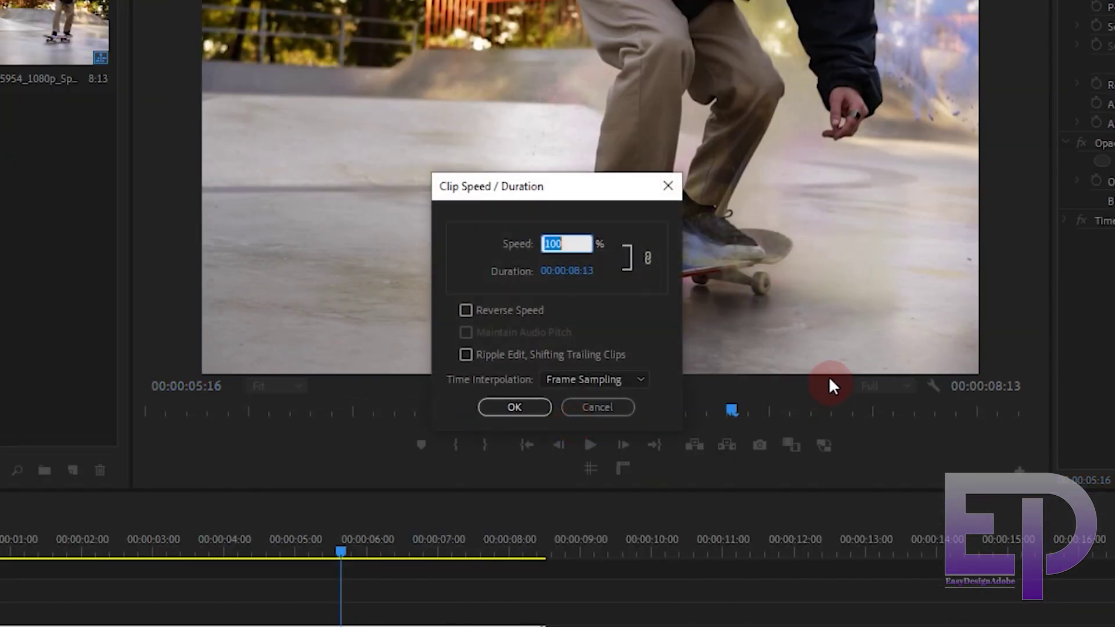
left_click(626, 377)
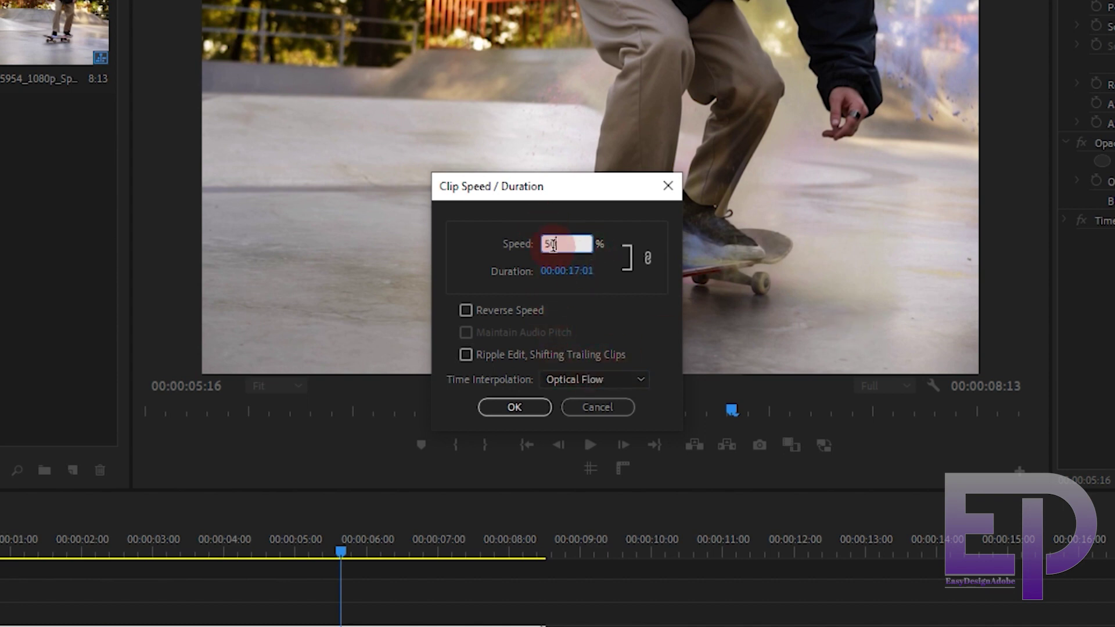
left_click(540, 404)
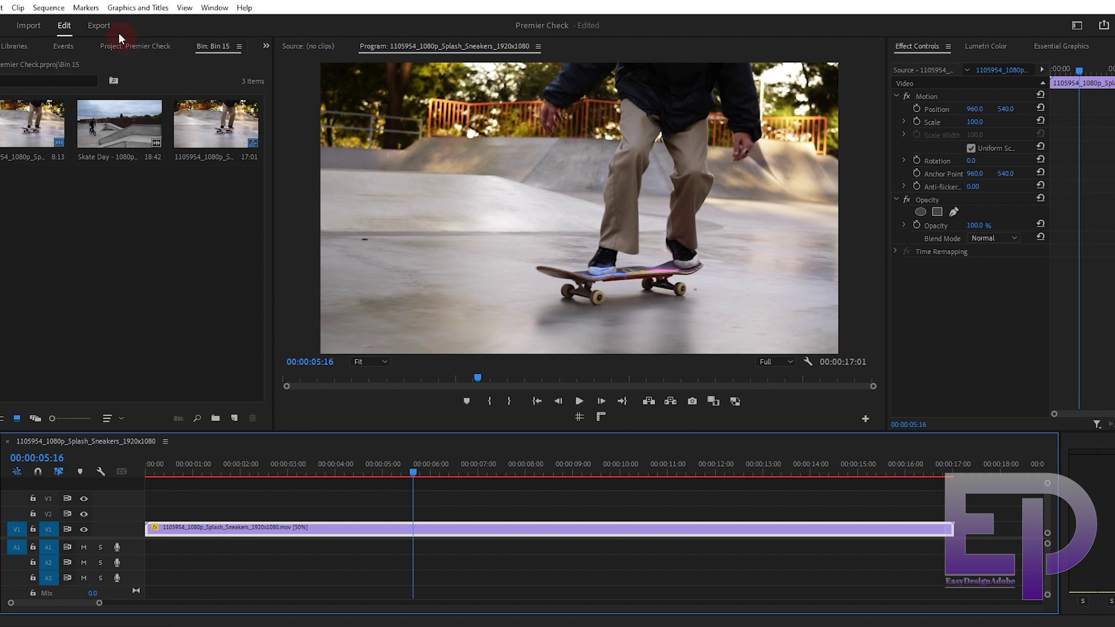
Render effects In to Out for the sequence, then select the Skate Day clip in the bin
left_click(51, 8)
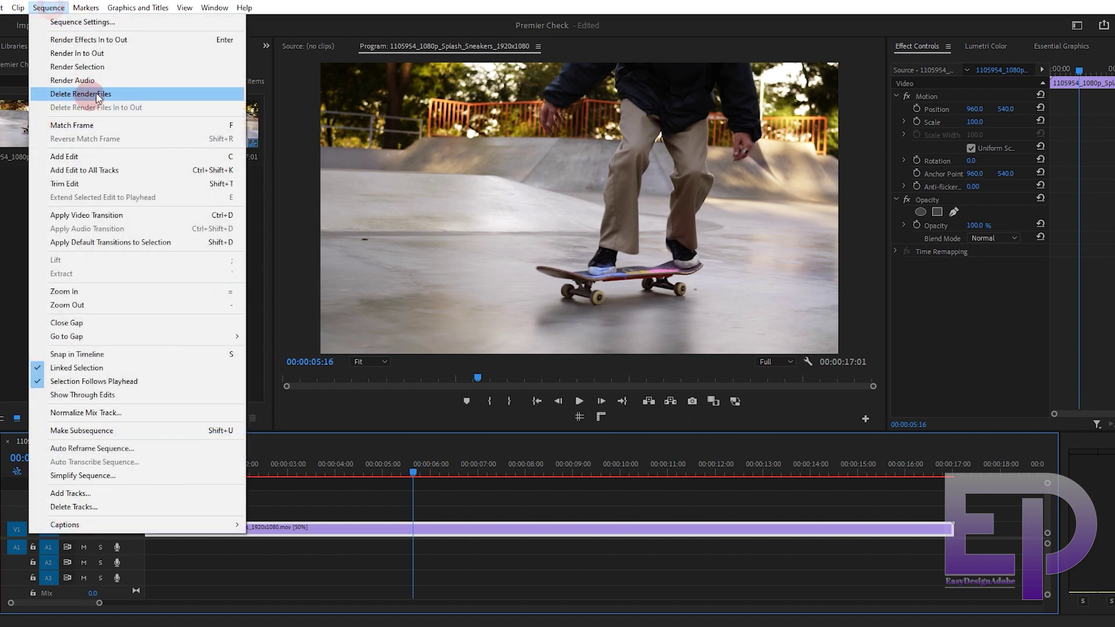
left_click(96, 90)
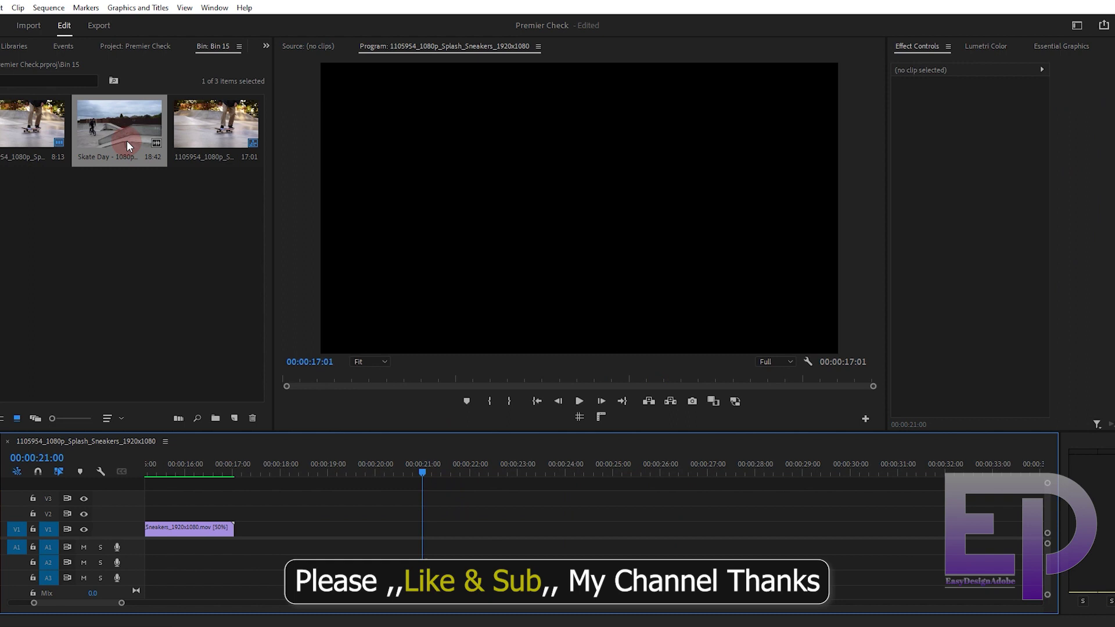
left_click(220, 376)
Make a Skate Day sequence, slow its bike clip to 50% with Optical Flow, and render the selection
left_click_drag(234, 418, 234, 419)
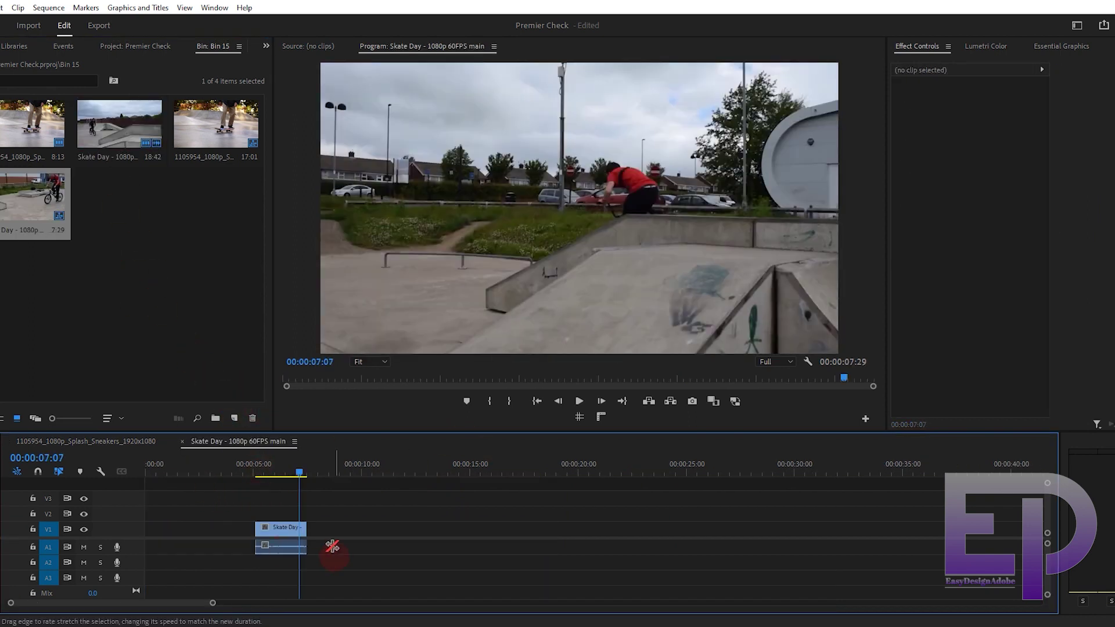
left_click(269, 469)
right_click(288, 529)
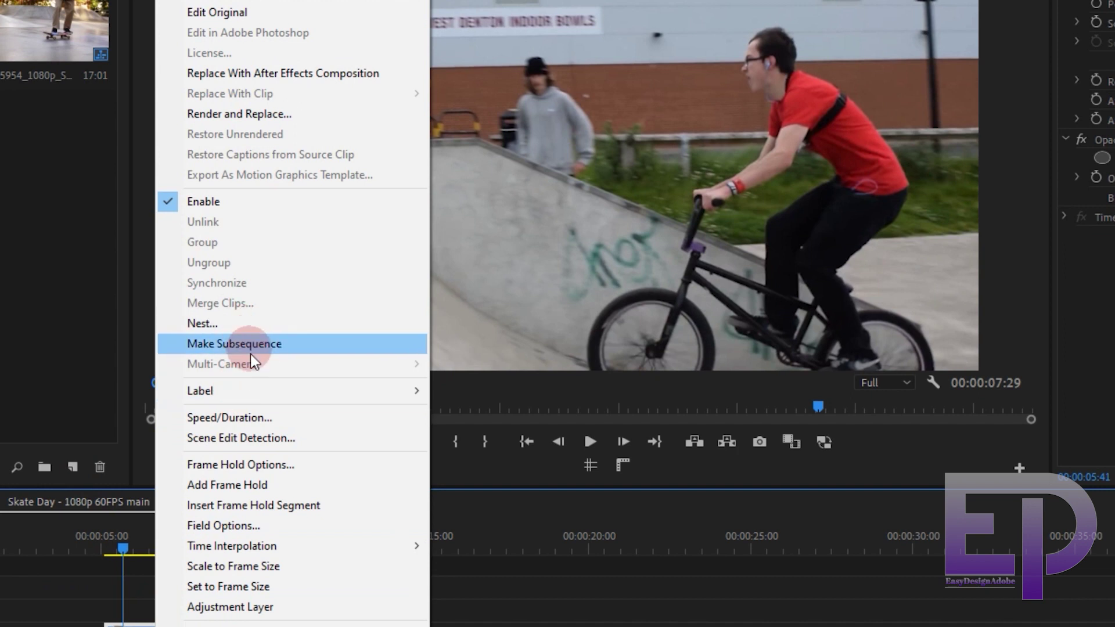
left_click(267, 417)
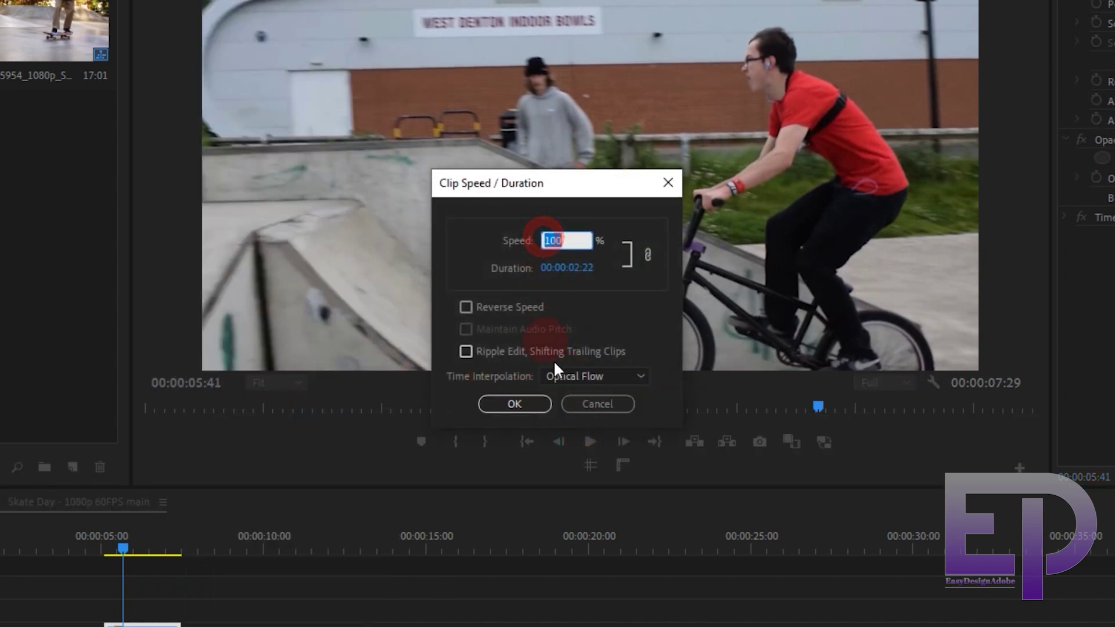
key("Return")
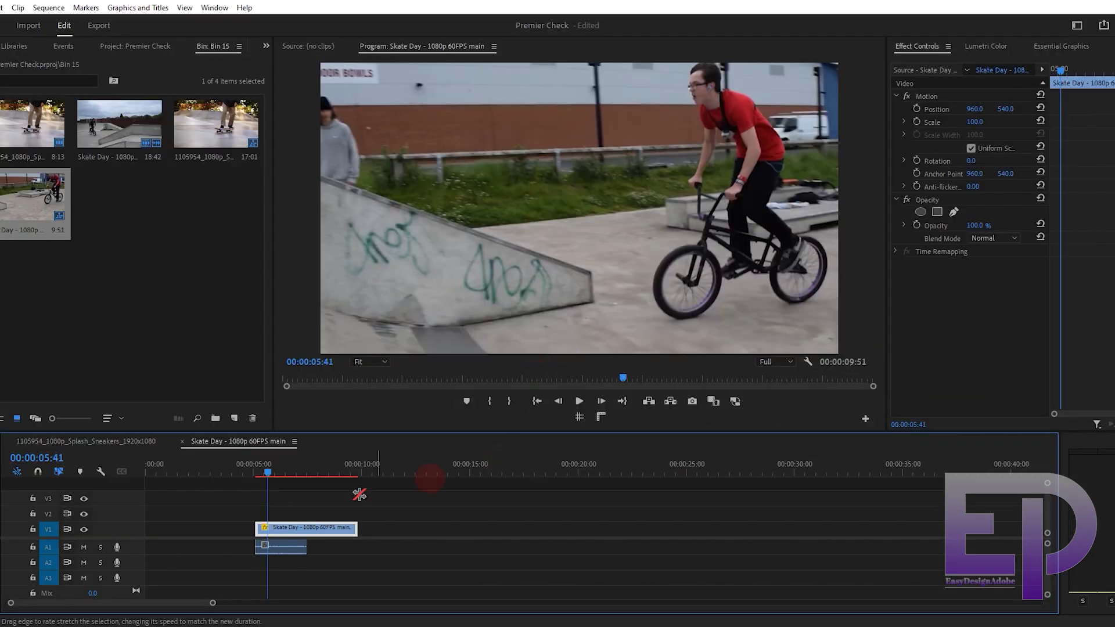
left_click(48, 8)
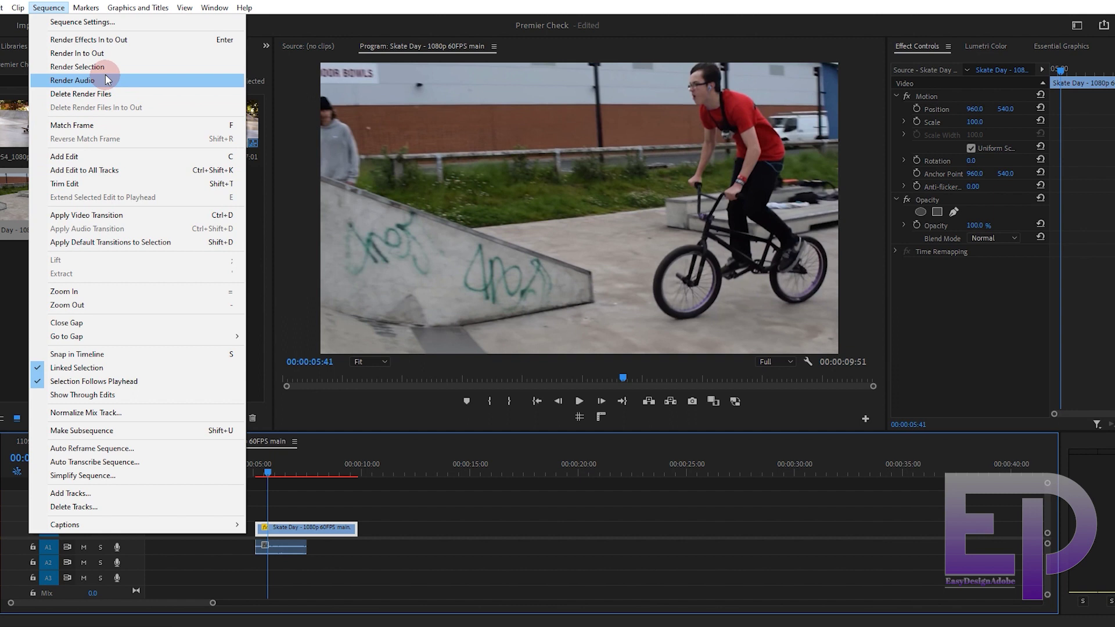
left_click(121, 65)
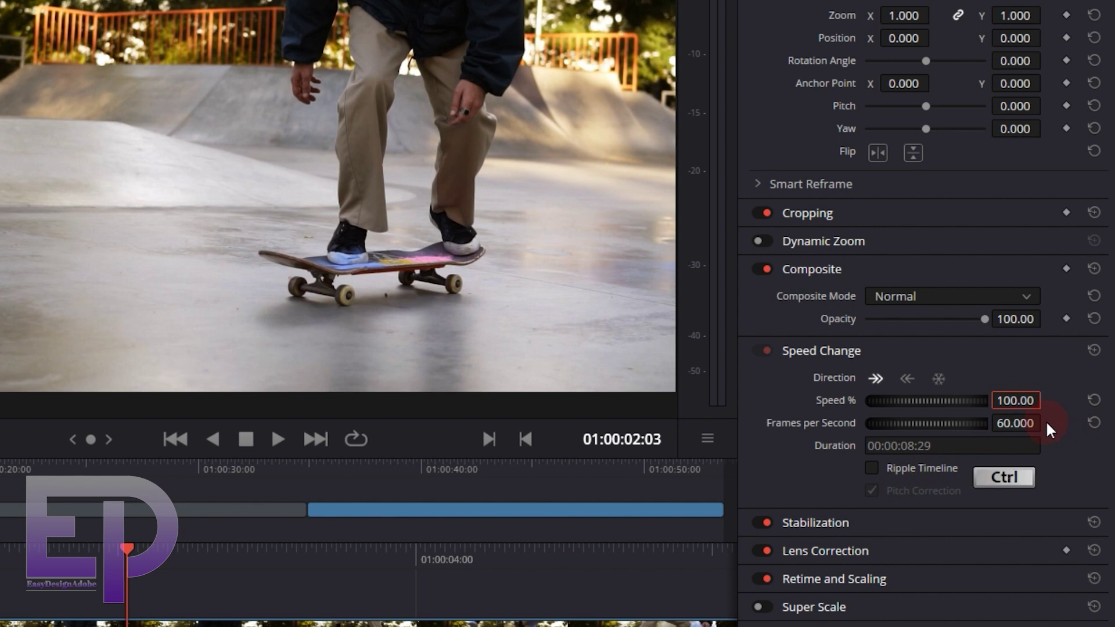
Set all timeline clips to 50% speed in the Inspector and play back the slowdown
key("ctrl+a")
left_click(1016, 429)
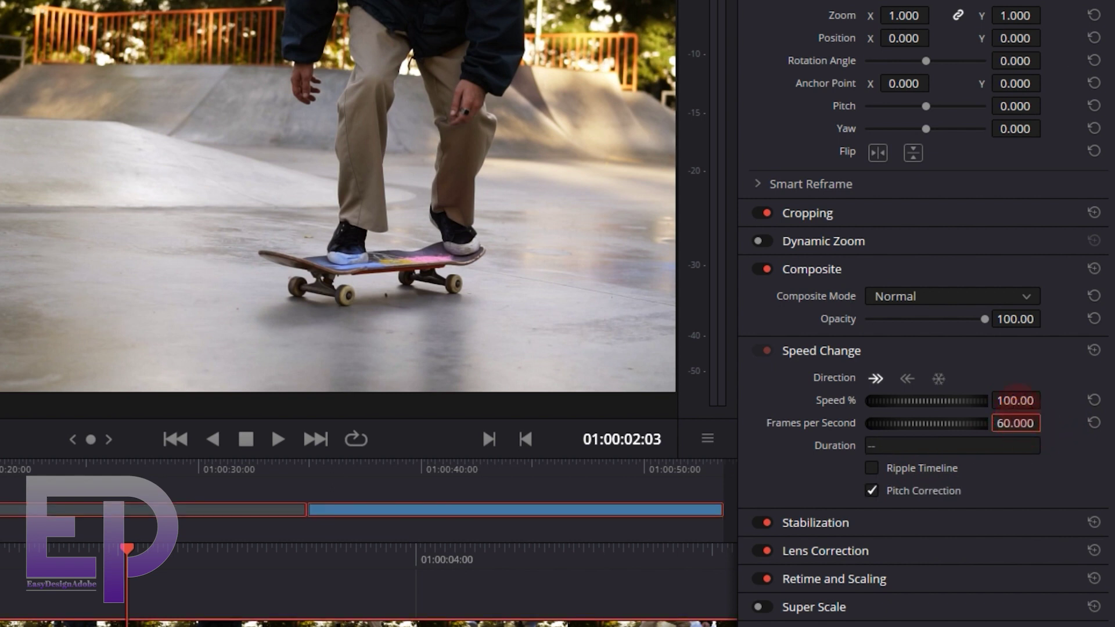
type("50")
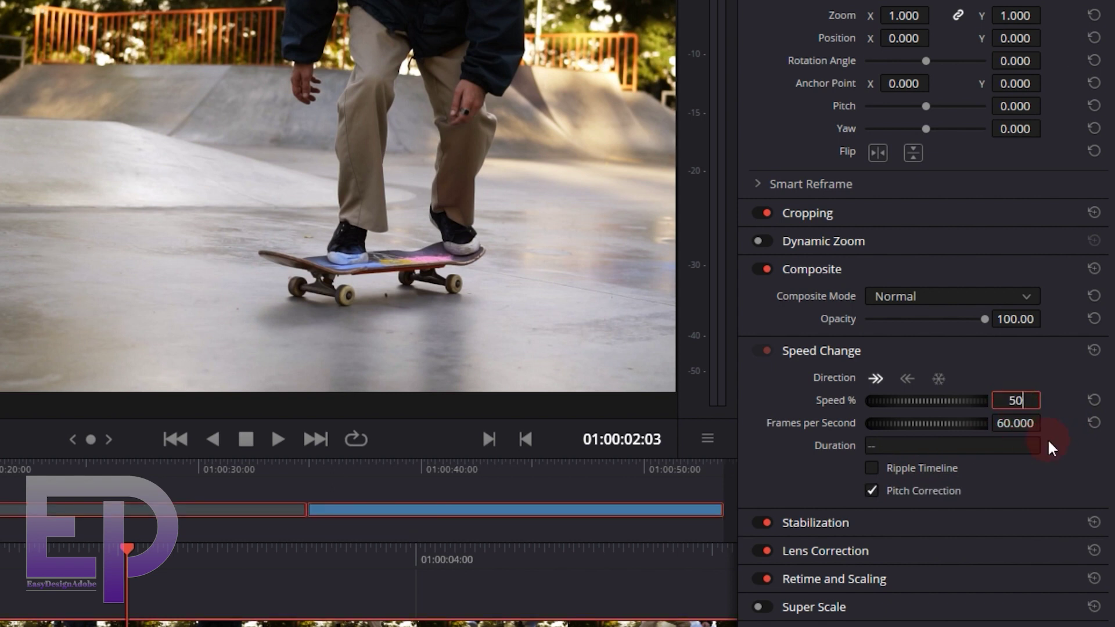
key("Return")
key("space")
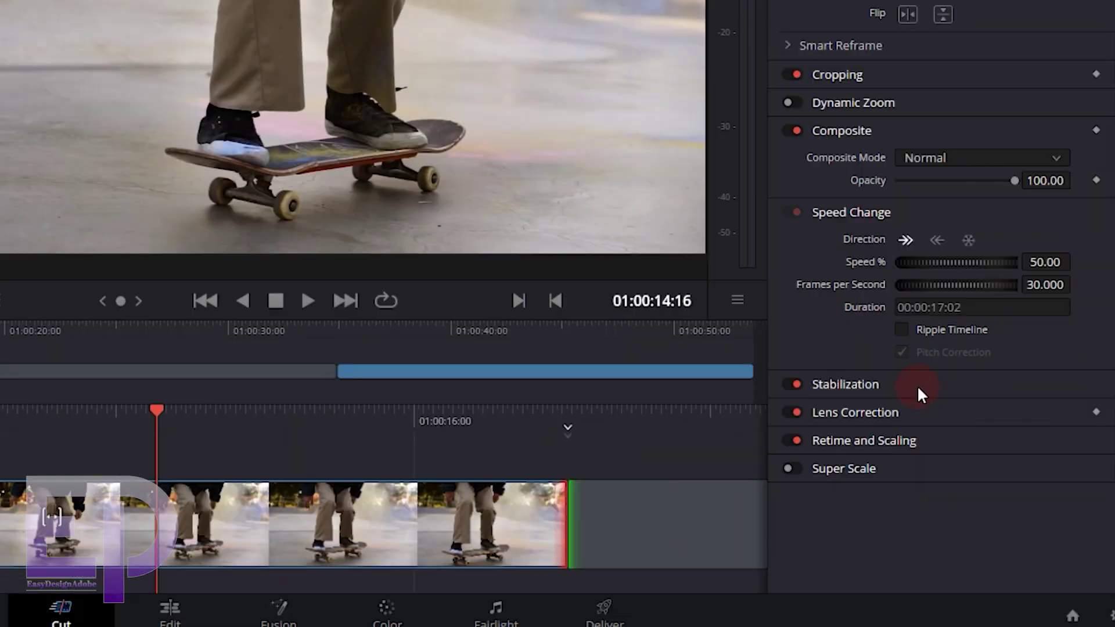
Under Retime and Scaling choose Optical Flow with Standard Better motion estimation, then replay from the start
left_click(893, 442)
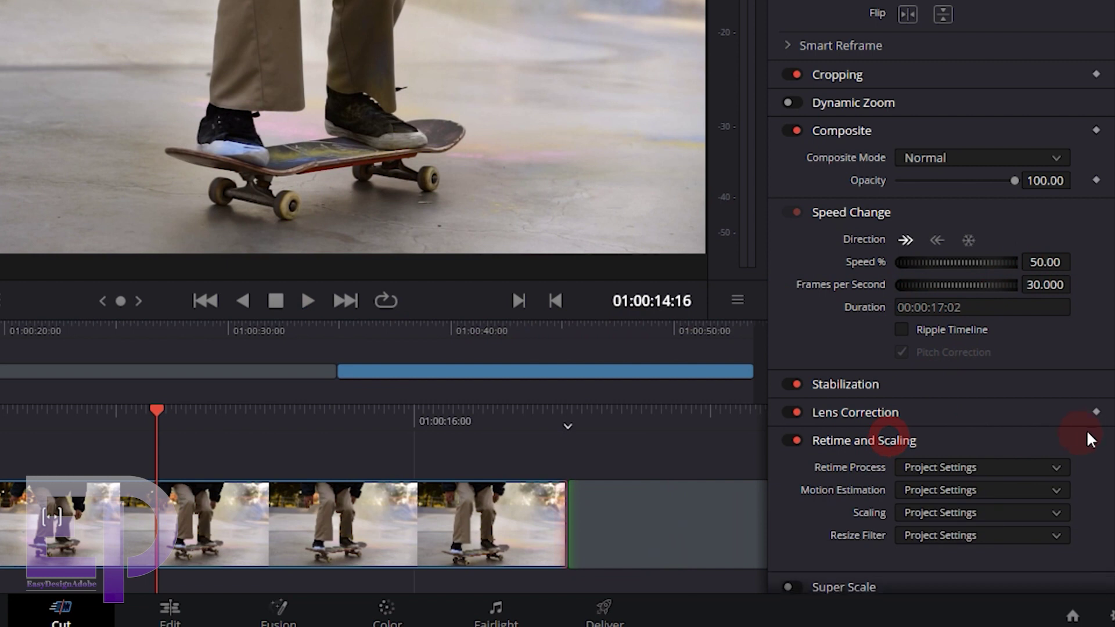
left_click(1008, 466)
left_click(950, 551)
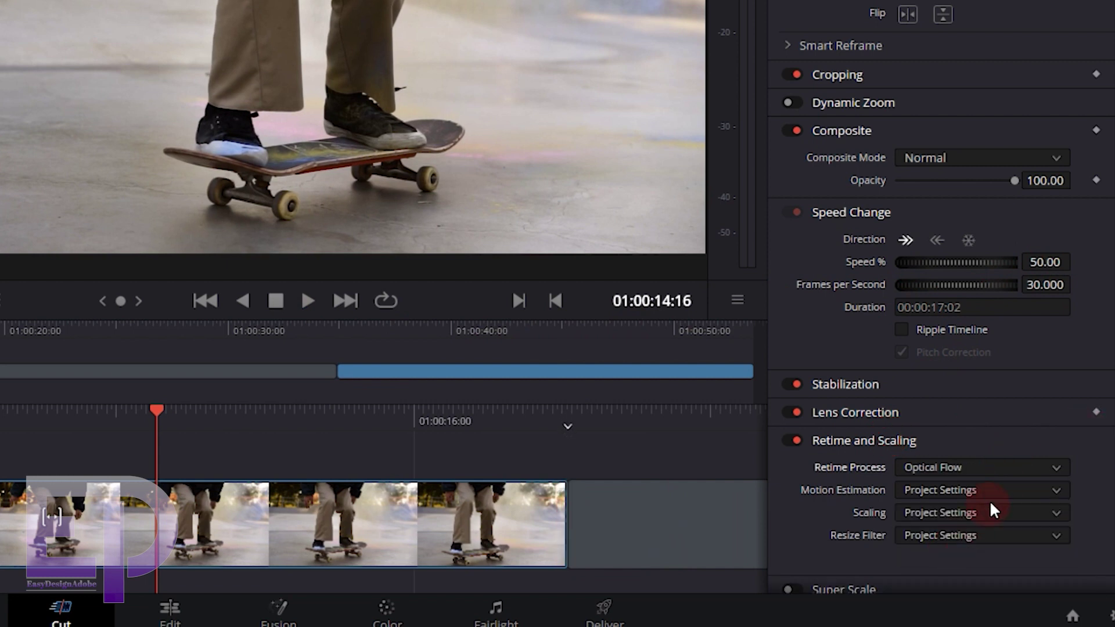
left_click(954, 491)
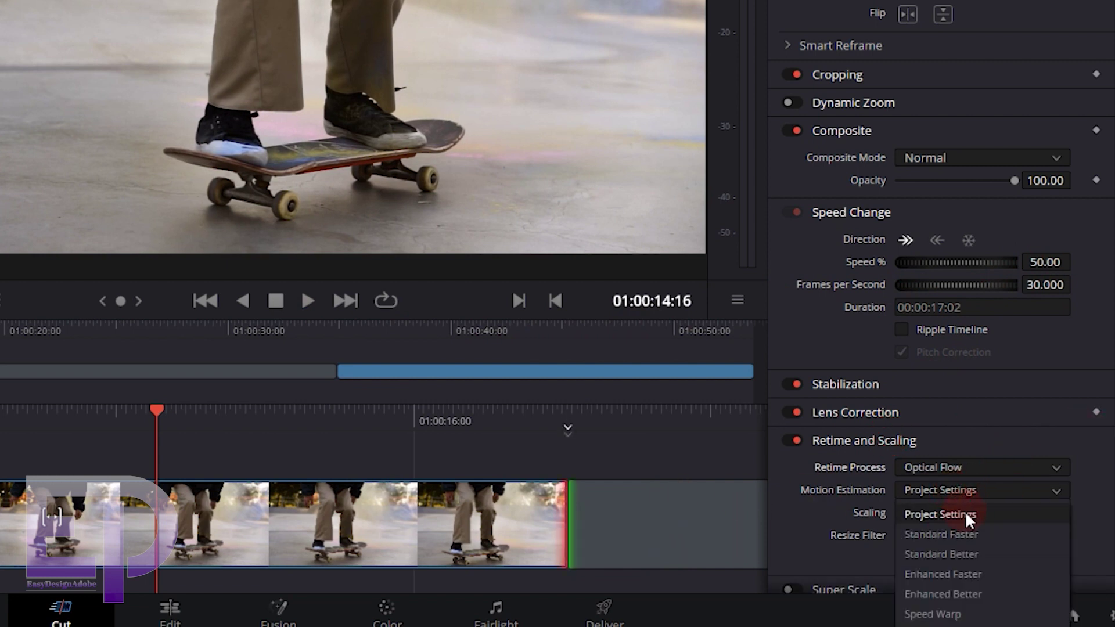
left_click(1009, 554)
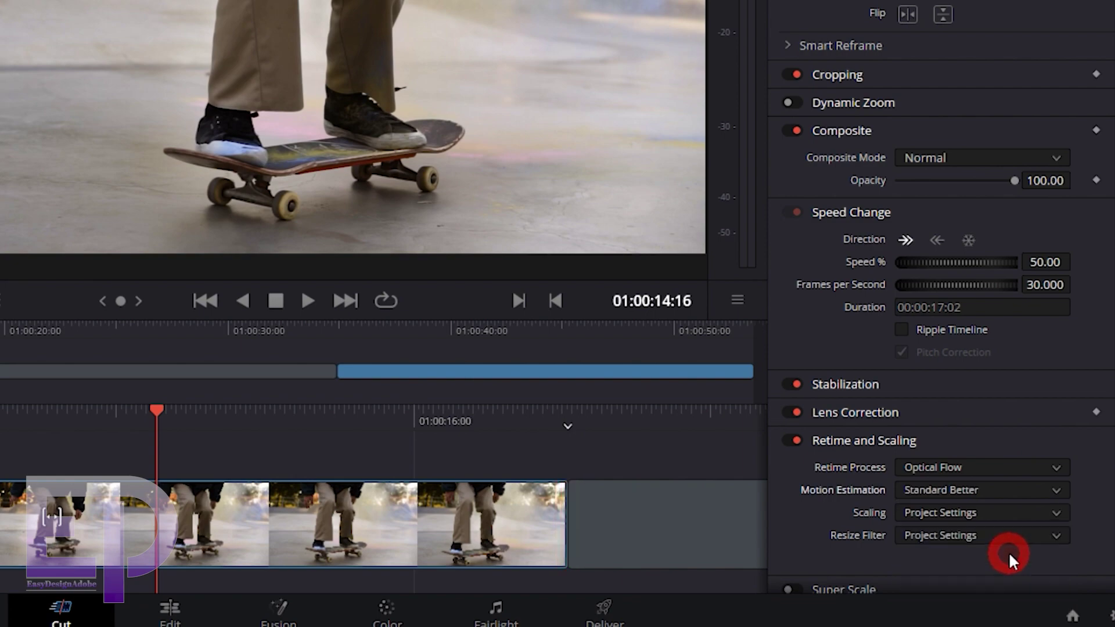
left_click(50, 540)
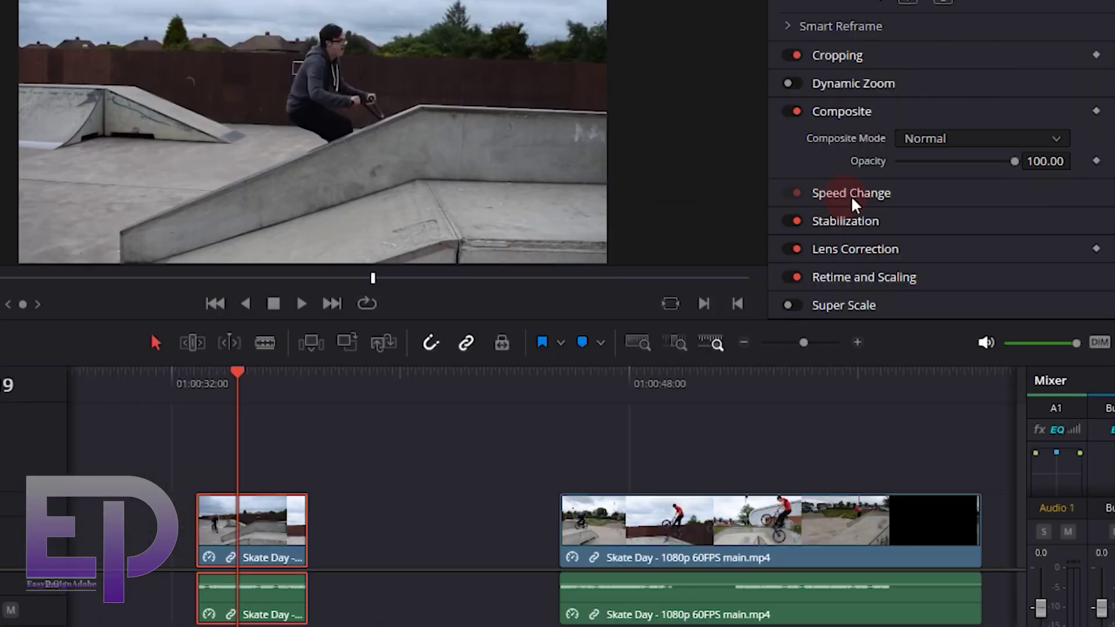
Set the bike clip's Retime Process to Optical Flow and Motion Estimation to Standard Better
left_click(851, 194)
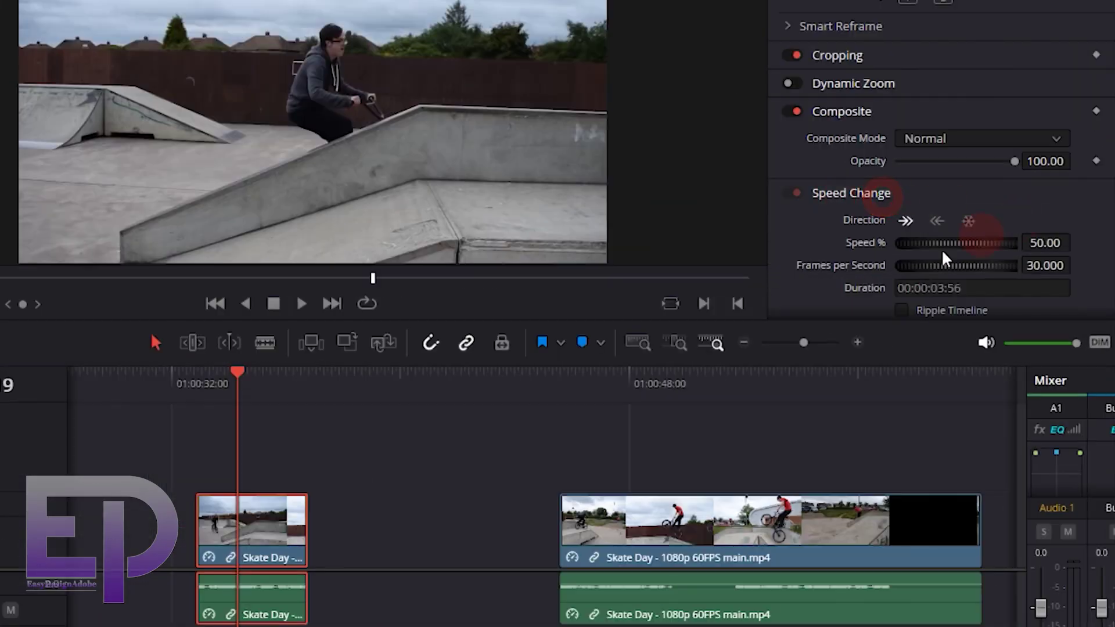
key("space")
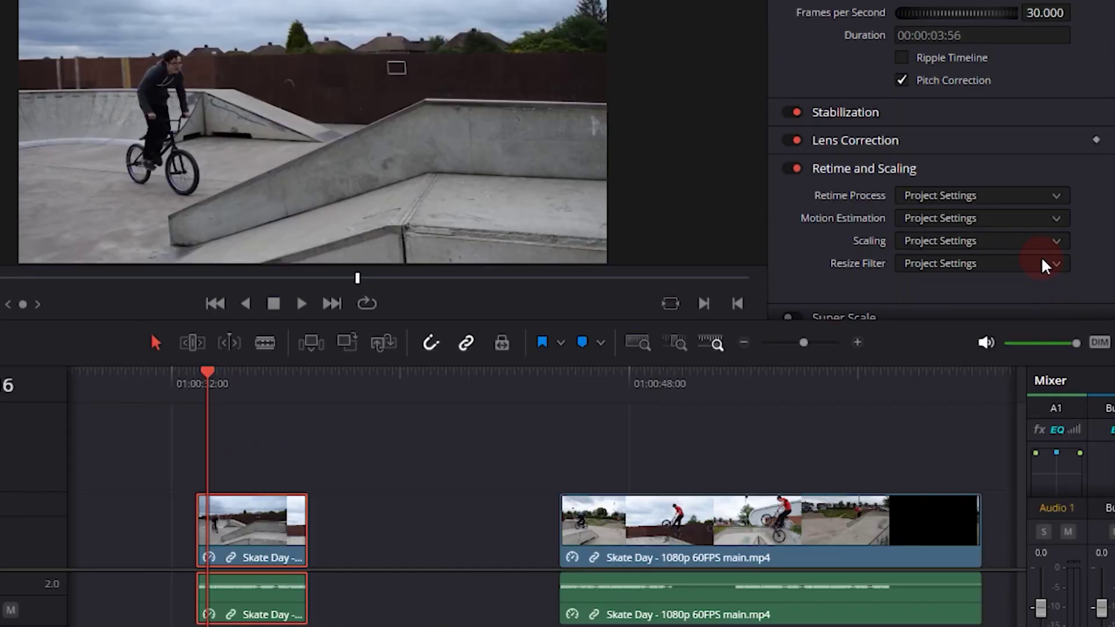
left_click(1039, 235)
left_click(956, 279)
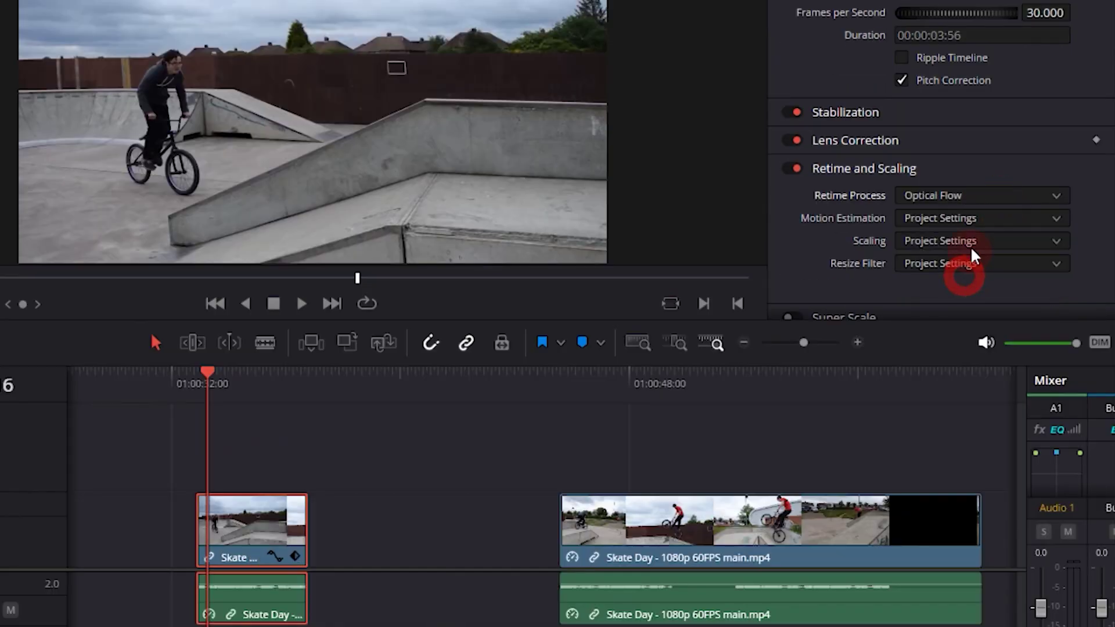
left_click(956, 220)
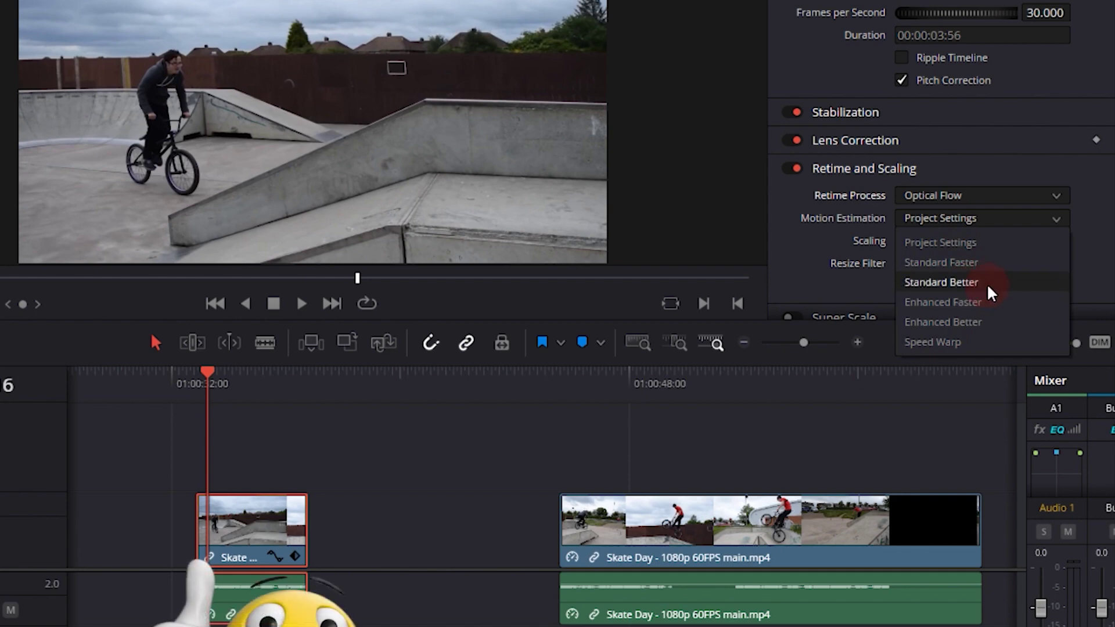
left_click(987, 284)
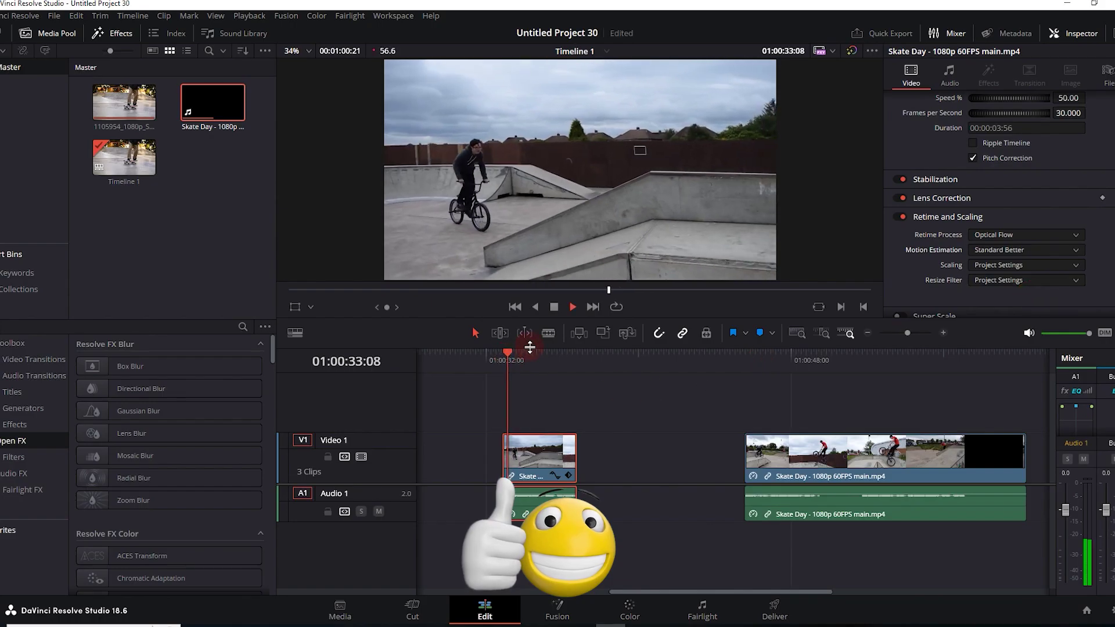